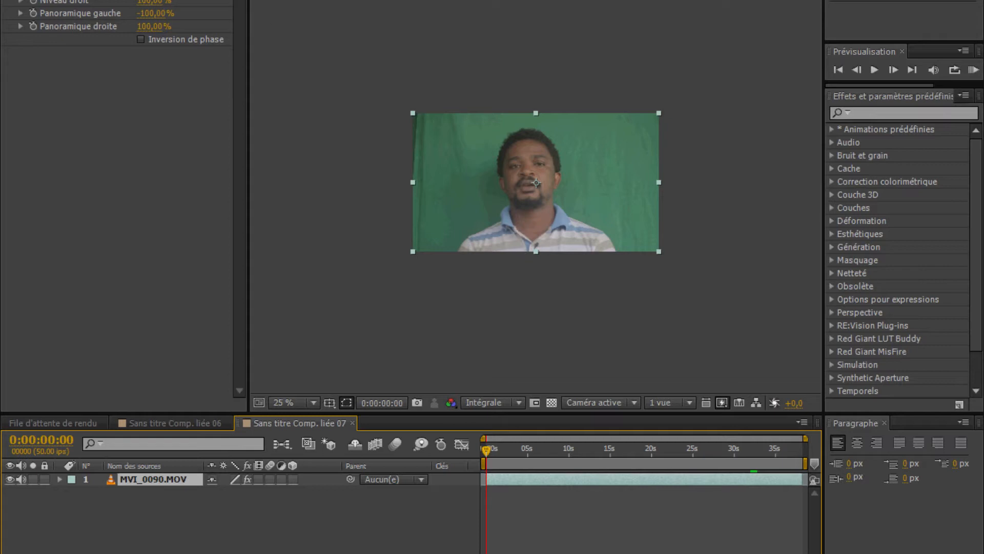
# Apply the Keylight (1.2) effect to the MVI_0090.MOV layer and sample the green background as its Screen Colour
pyautogui.click(193, 0)
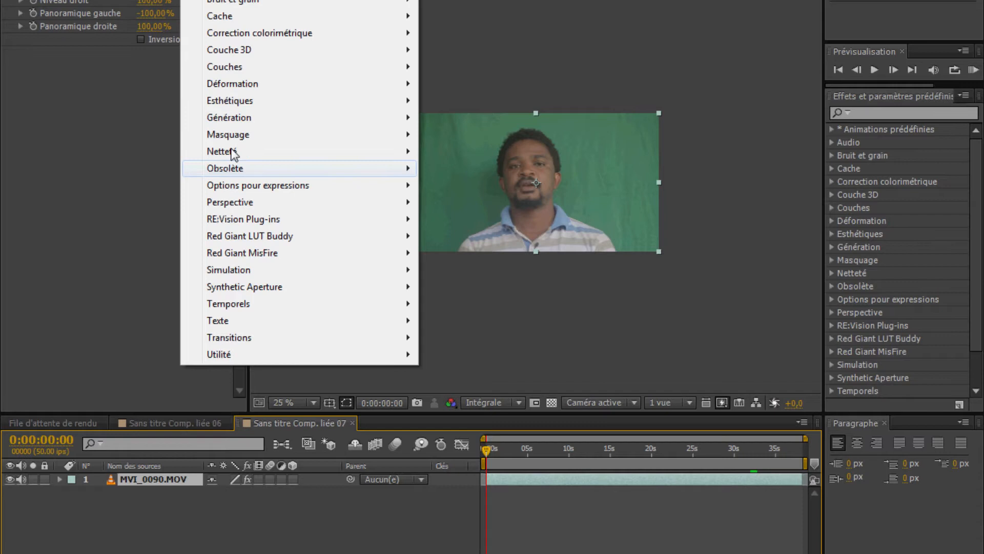
pyautogui.moveTo(244, 135)
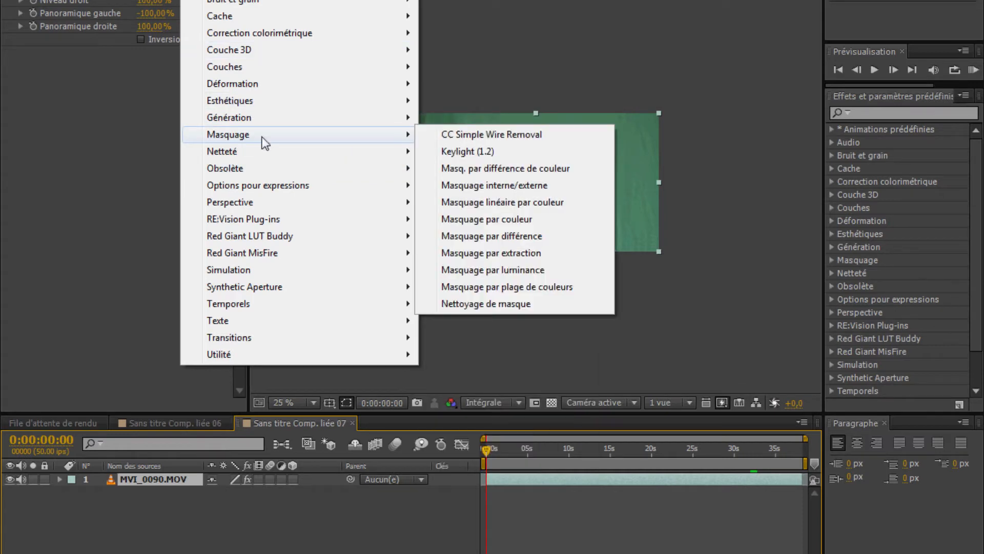
pyautogui.click(523, 152)
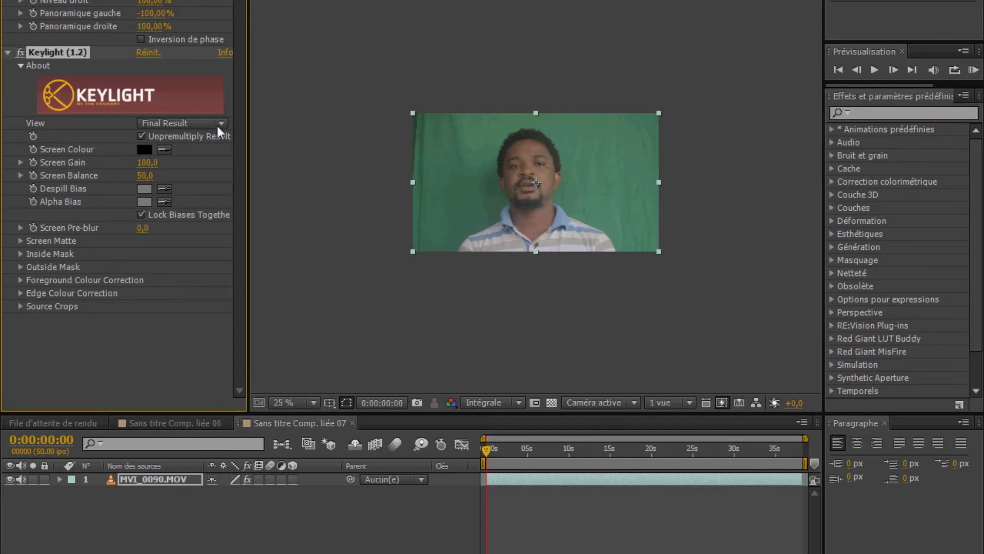
pyautogui.click(163, 149)
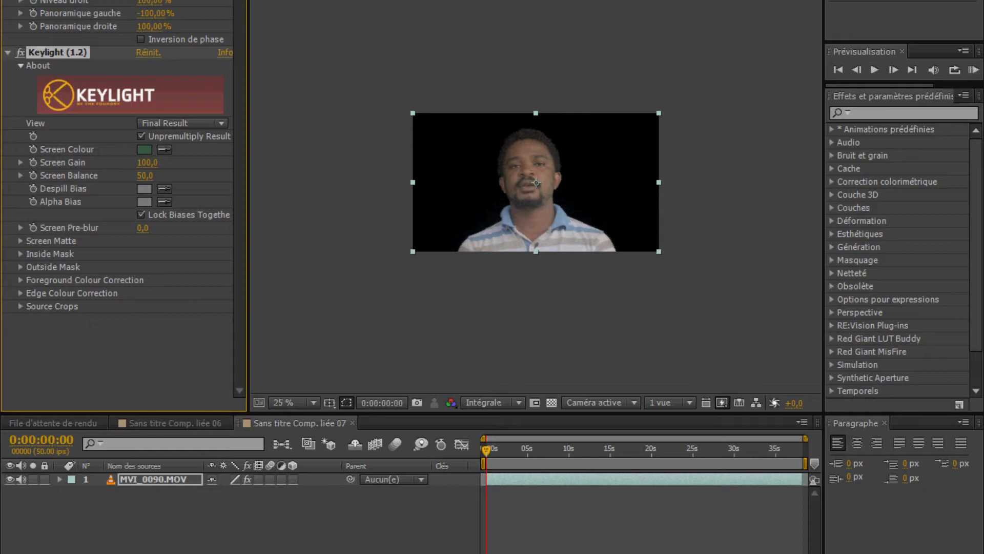
# Import the FREE 75random transition overlay pack_(720p) video and place it beneath the MVI_0090.MOV layer in the composition
pyautogui.hotkey('ctrl', '0')
pyautogui.click(45, 258)
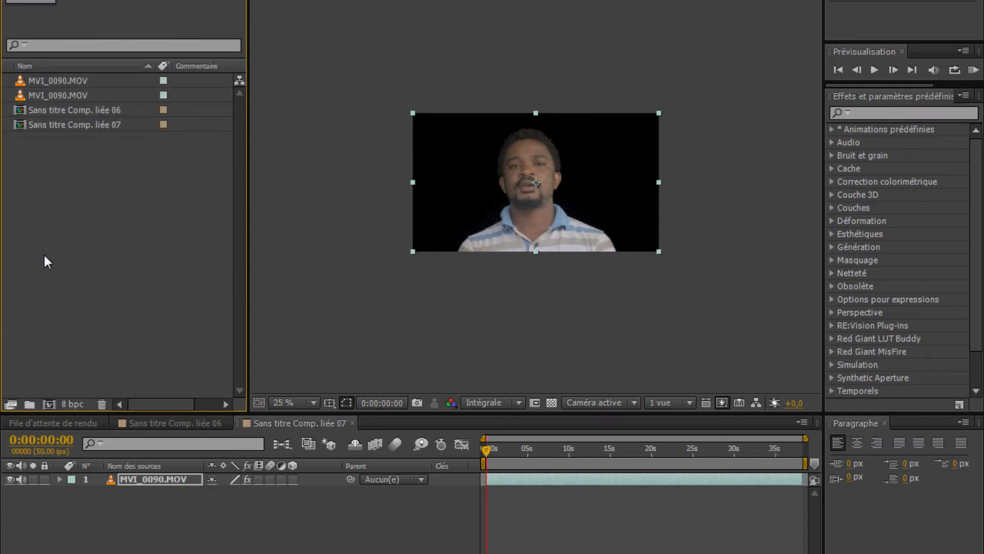
pyautogui.rightClick(63, 192)
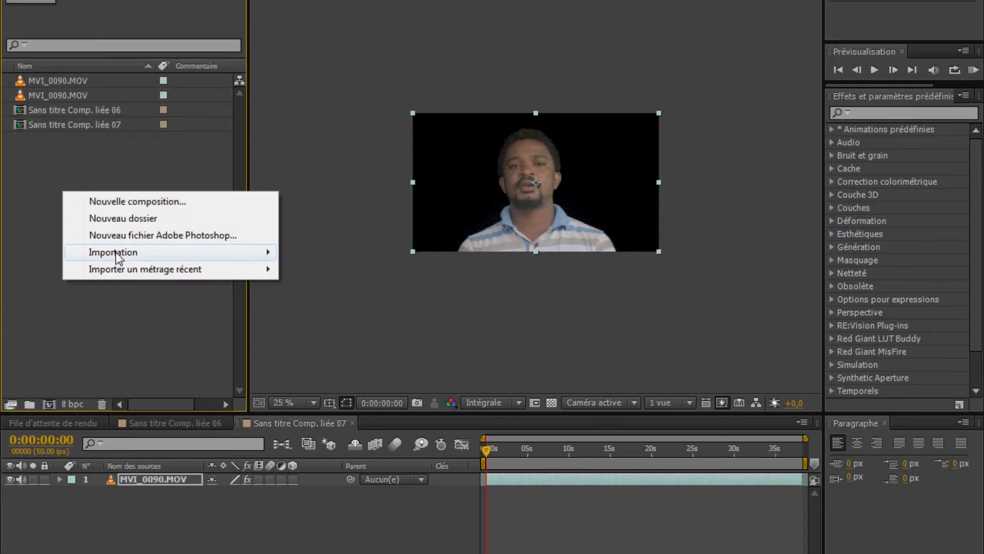
pyautogui.moveTo(118, 254)
pyautogui.click(391, 252)
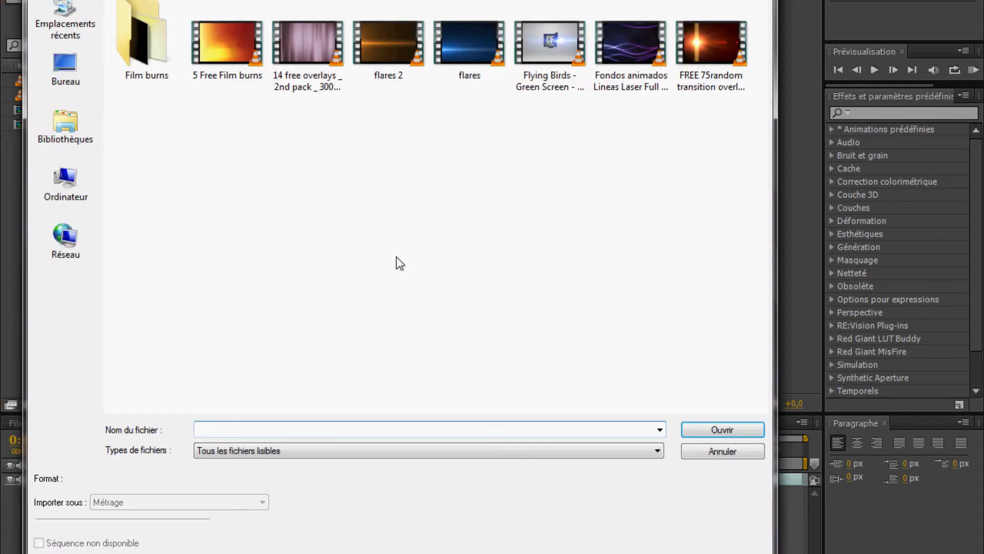
pyautogui.click(712, 71)
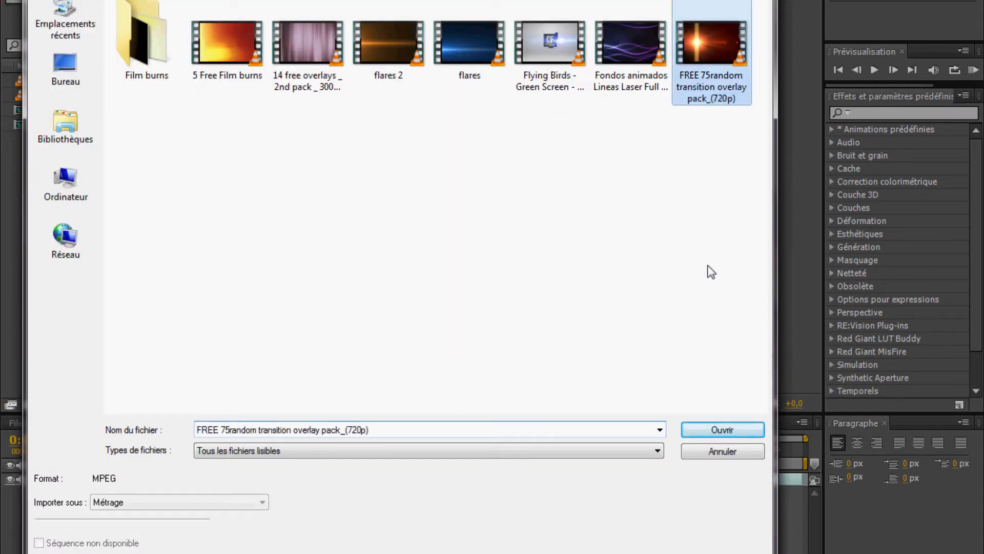
pyautogui.click(722, 431)
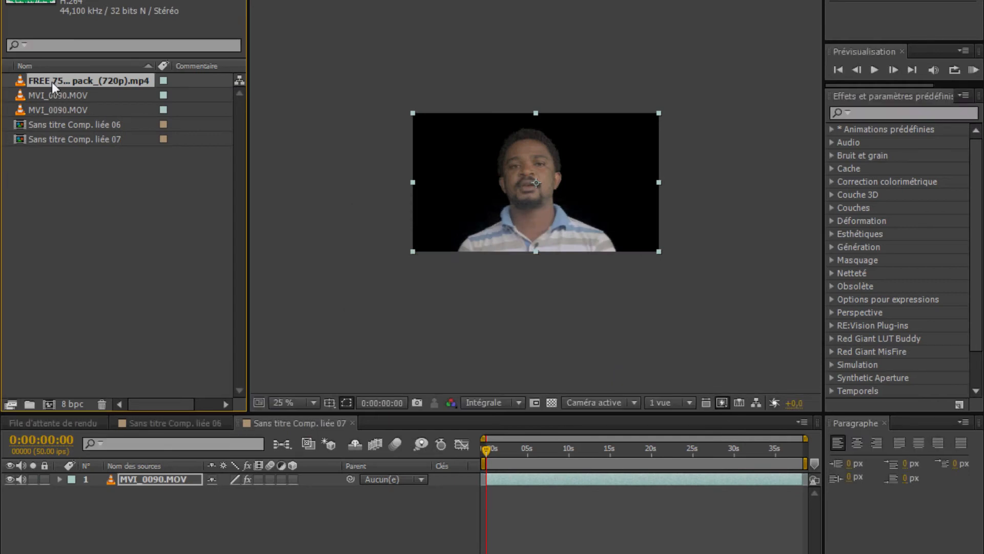
pyautogui.moveTo(54, 79); pyautogui.dragTo(99, 490)
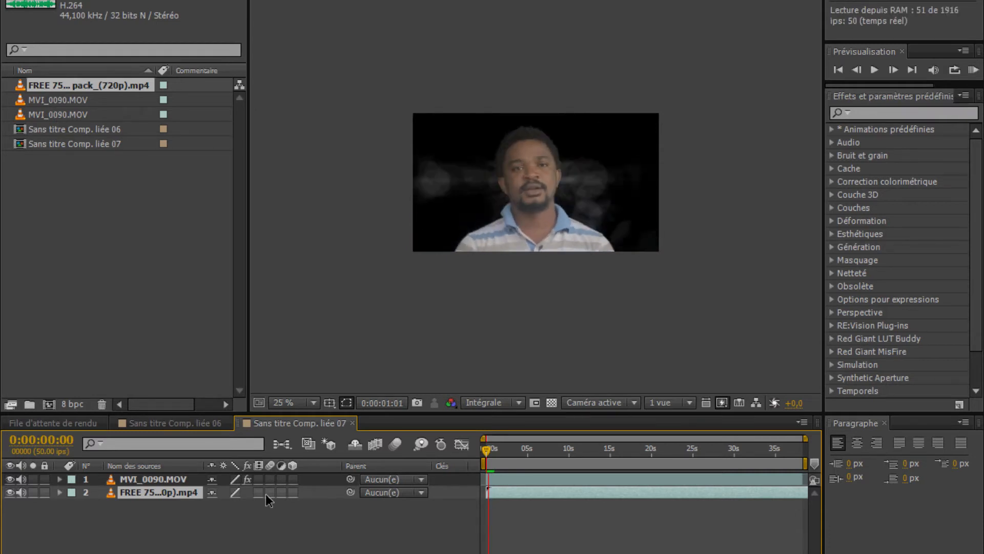
pyautogui.press('space')
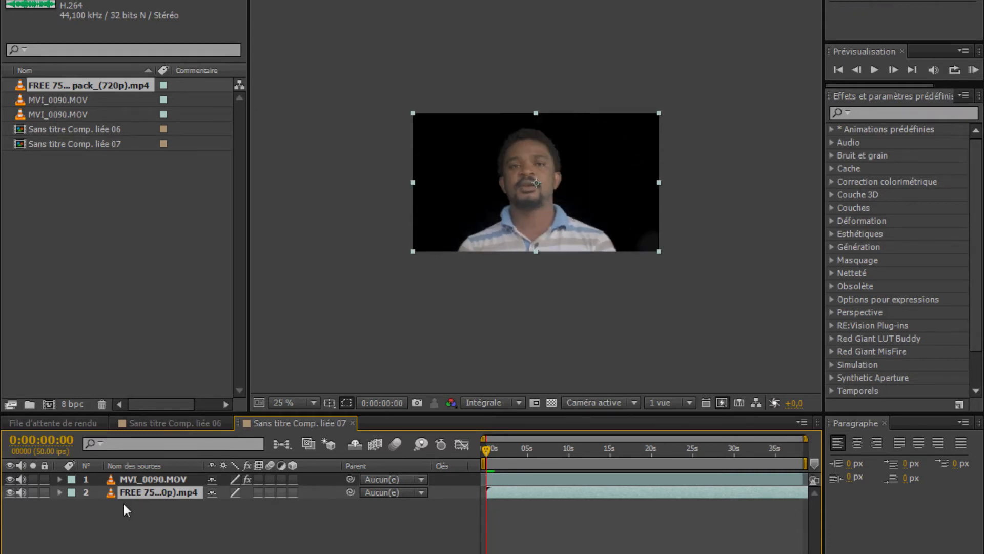
pyautogui.click(125, 477)
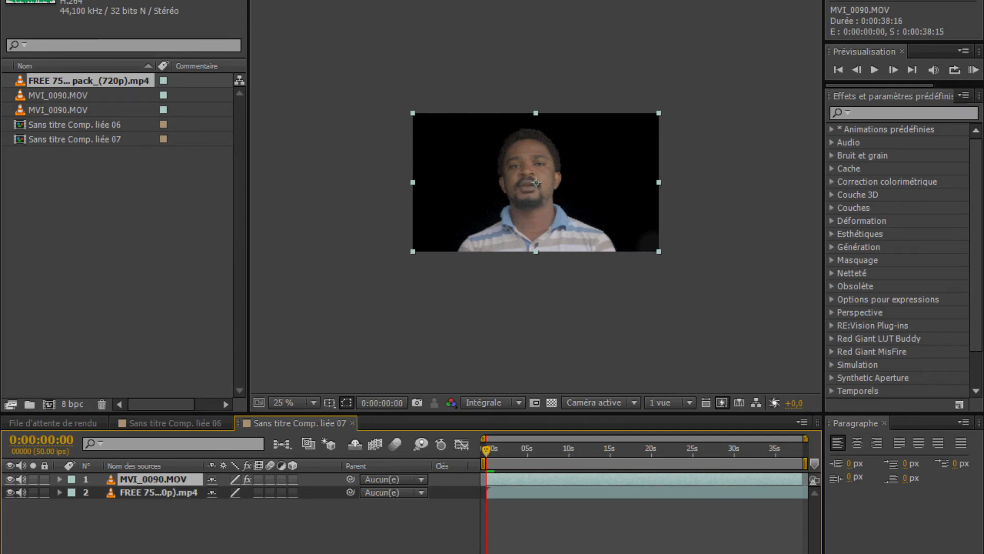
pyautogui.click(150, 511)
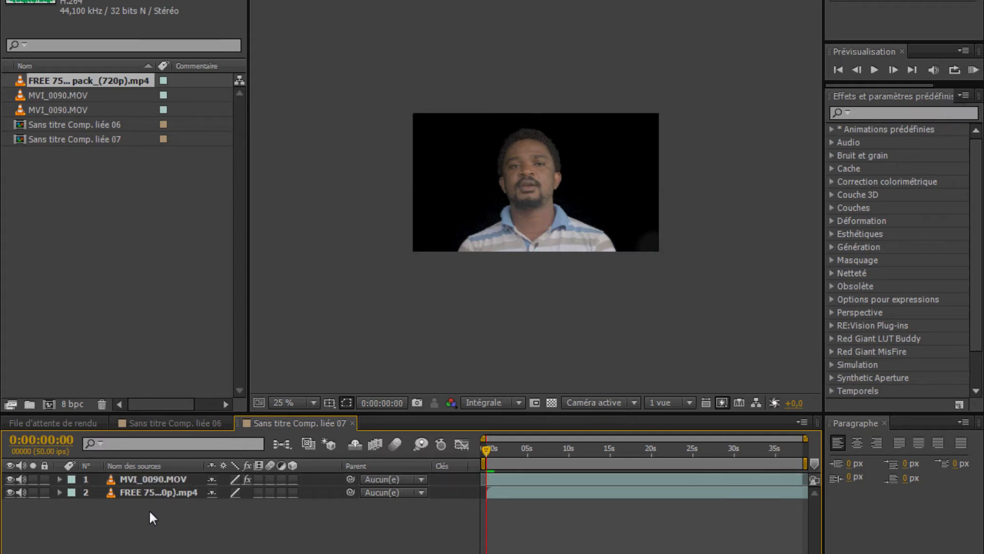
pyautogui.click(160, 480)
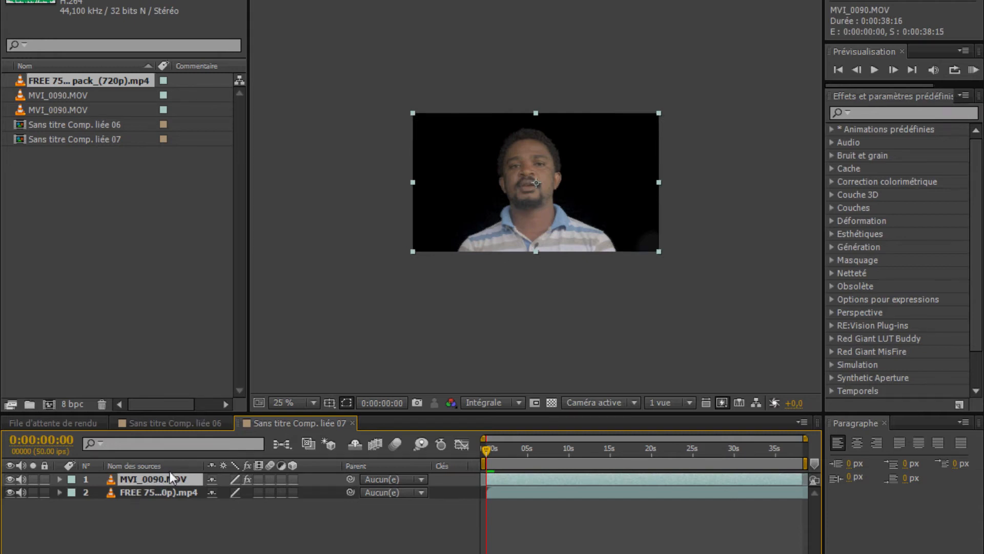
pyautogui.click(152, 496)
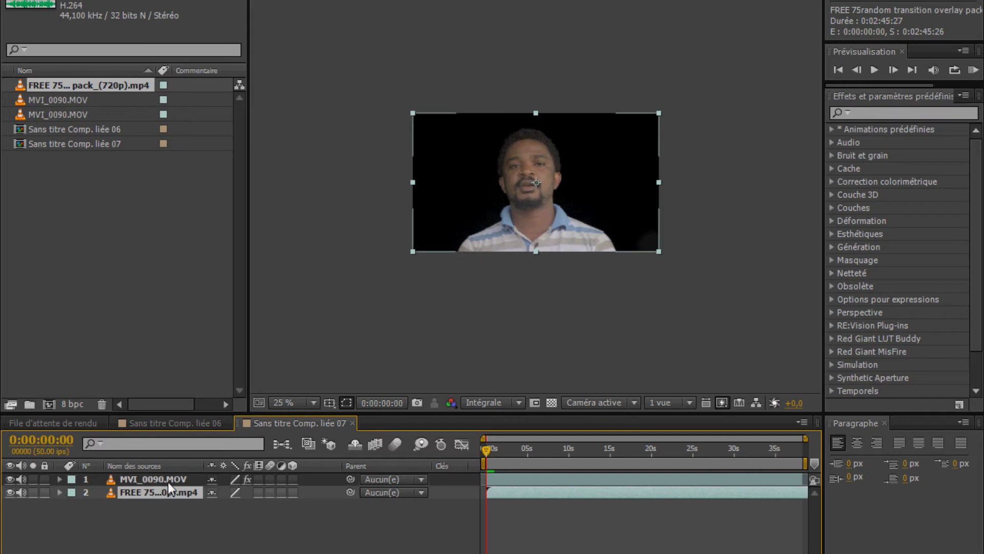
# Apply the Courbes effect to the MVI_0090.MOV layer and shape its RVB curve into an S with lowered shadows and raised highlights
pyautogui.click(168, 482)
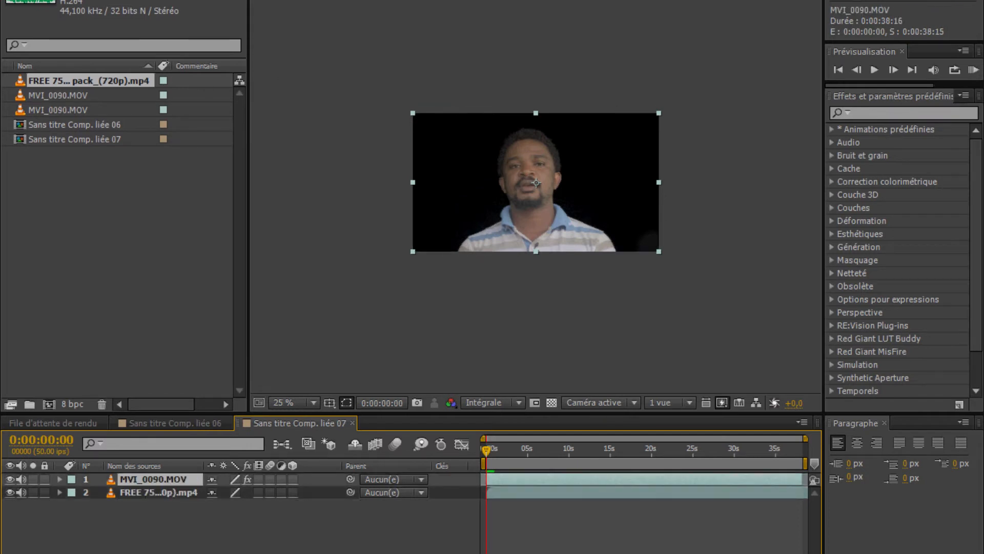
pyautogui.click(191, 1)
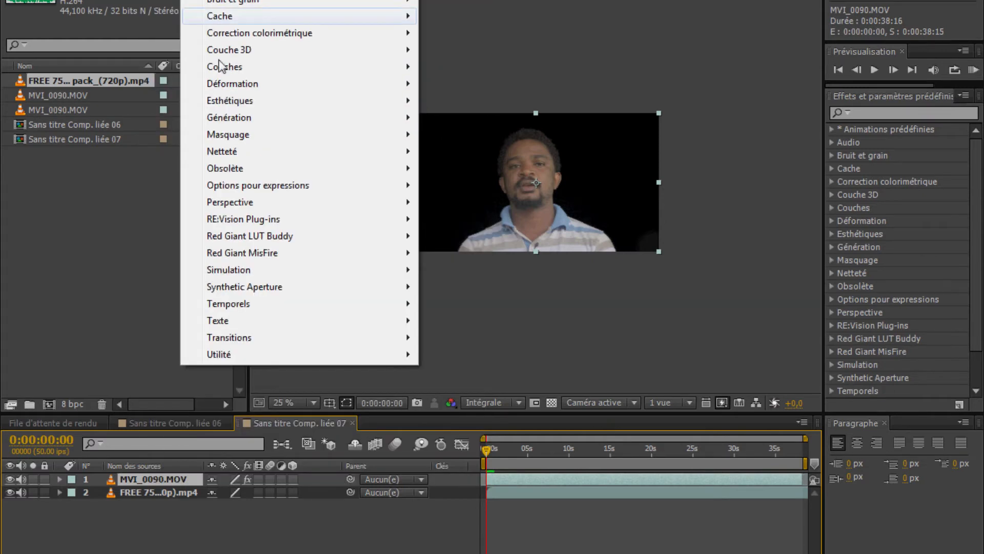
pyautogui.moveTo(291, 33)
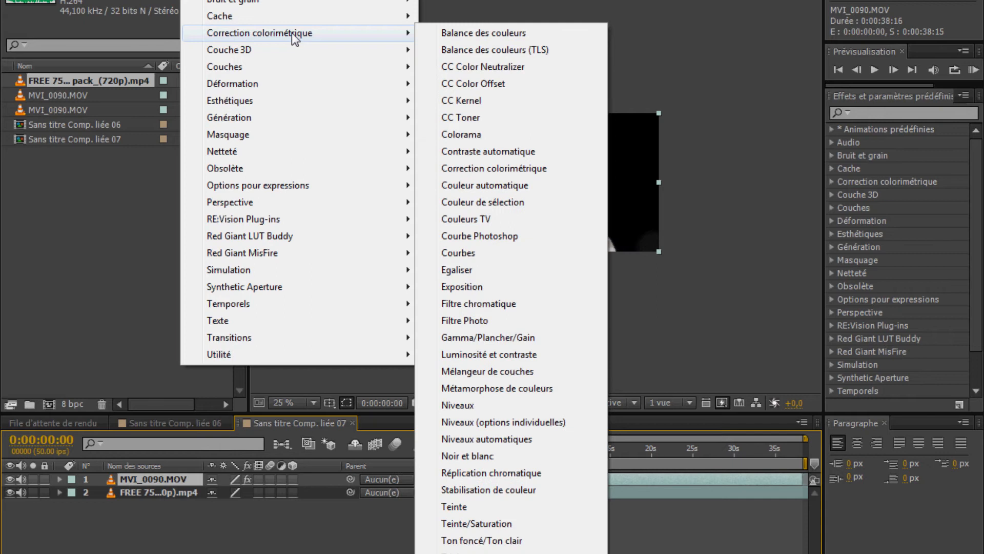
pyautogui.click(489, 254)
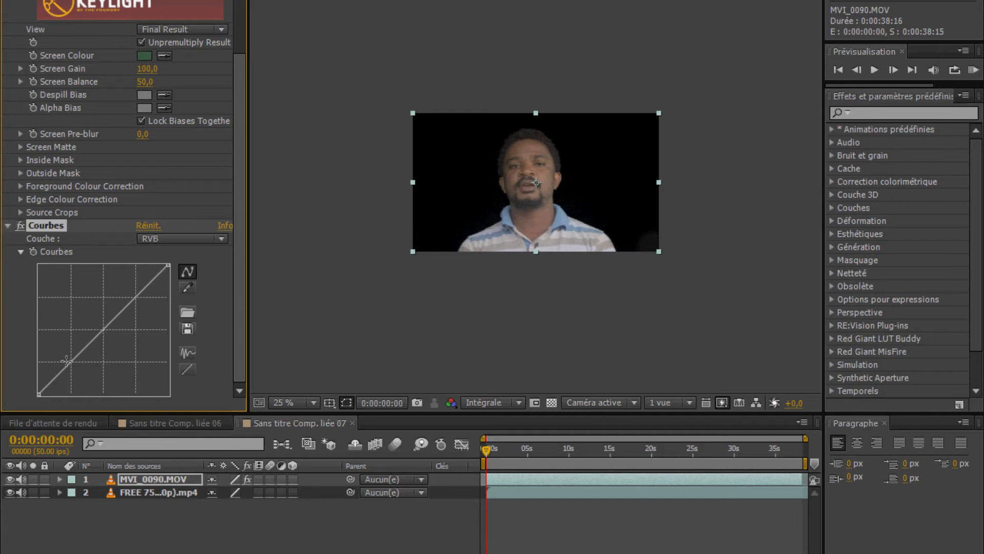
pyautogui.moveTo(62, 369); pyautogui.dragTo(70, 374)
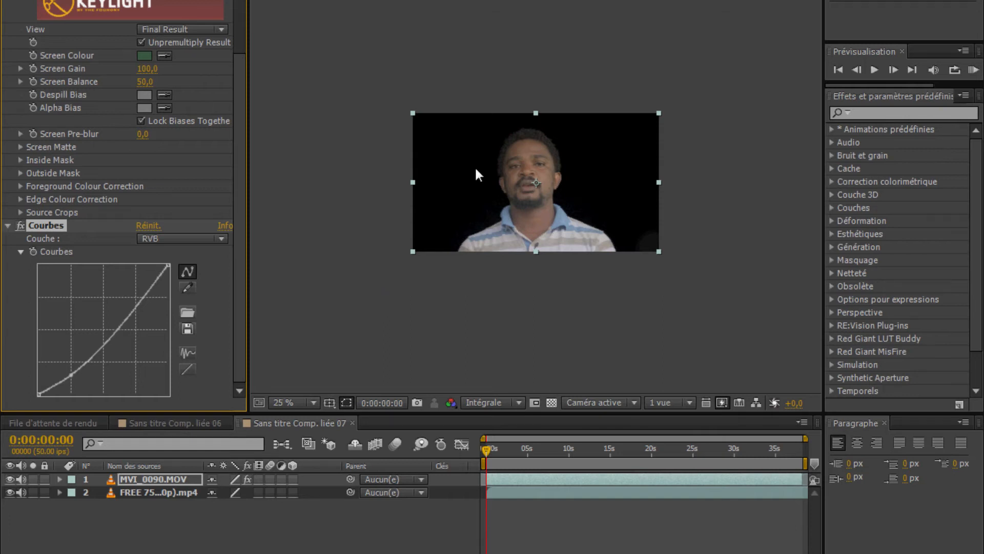
pyautogui.click(128, 312)
pyautogui.moveTo(129, 312); pyautogui.dragTo(120, 300)
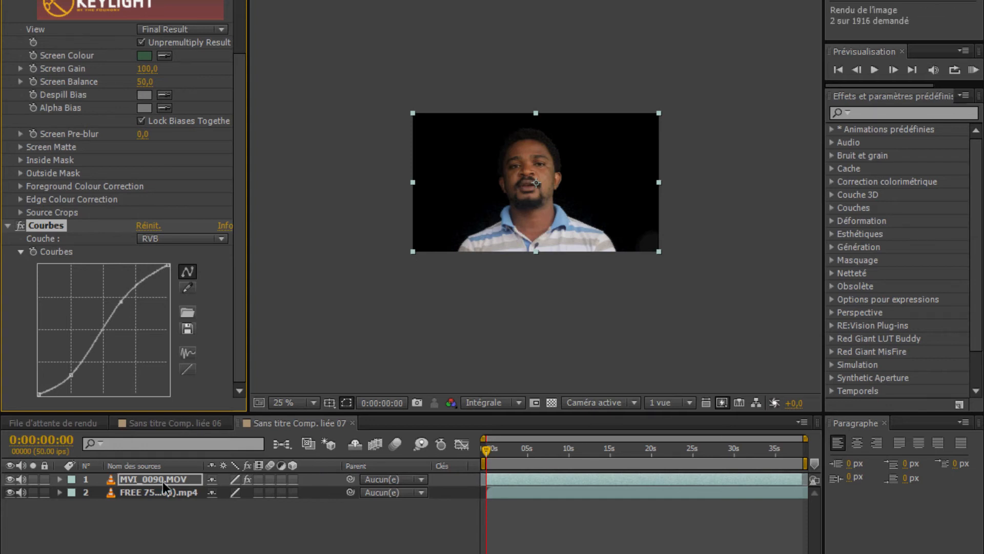
# Set the composition's preview resolution to Un quart and play the preview up to about 0:00:01:09
pyautogui.click(503, 403)
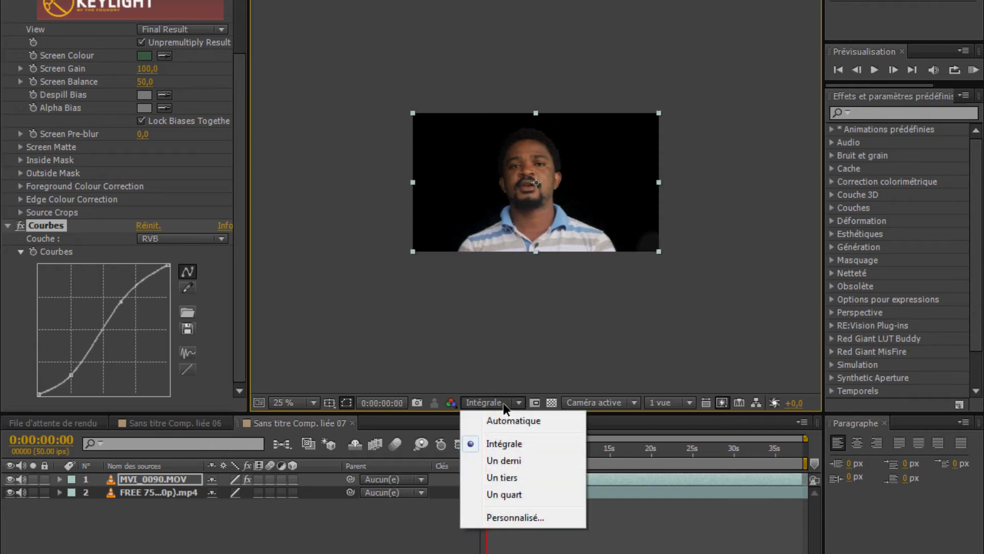
pyautogui.click(492, 494)
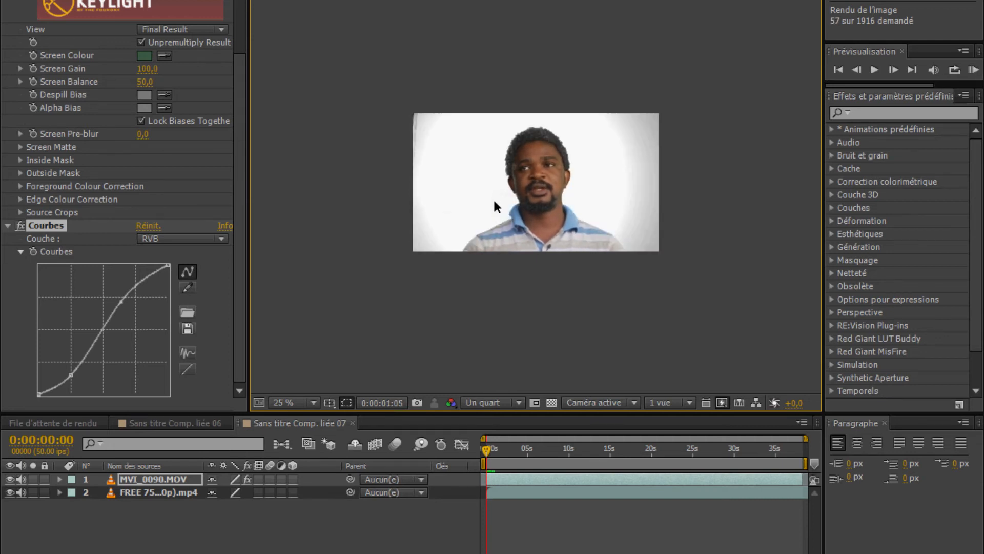
pyautogui.press('space')
pyautogui.press('space')
pyautogui.press('space')
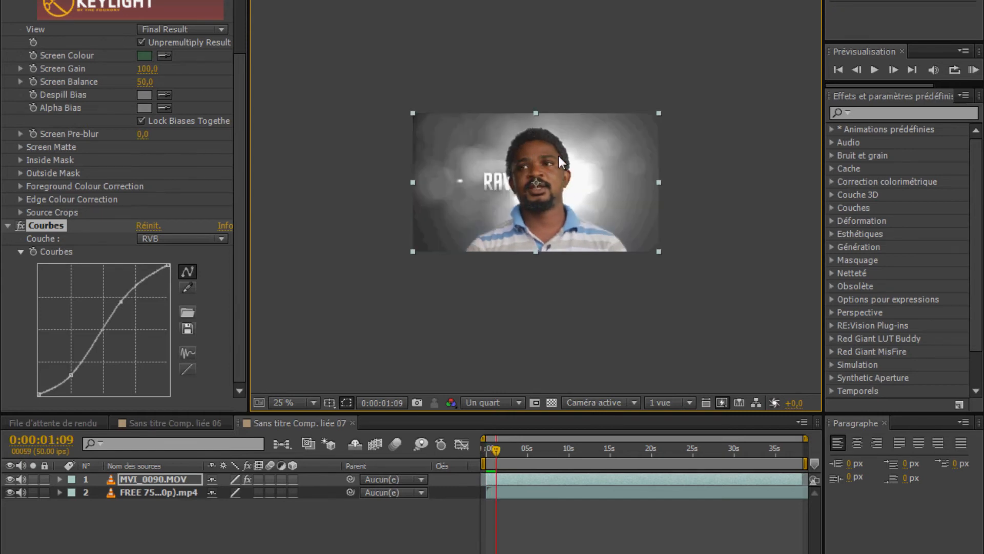
# Duplicate the MVI_0090.MOV layer and toggle the upper copy's visibility off and on to compare the key
pyautogui.click(173, 531)
pyautogui.click(158, 481)
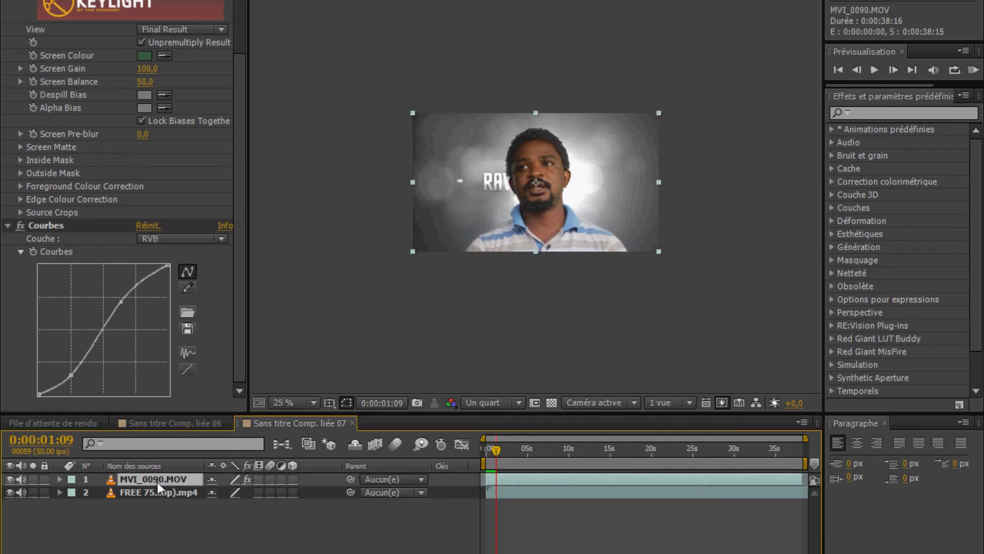
pyautogui.hotkey('ctrl', 'd')
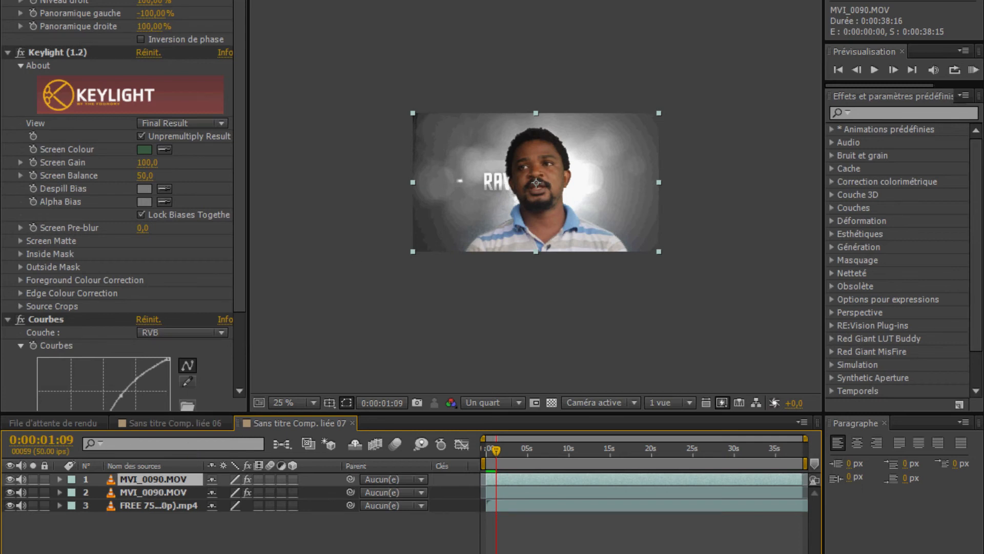
pyautogui.click(10, 479)
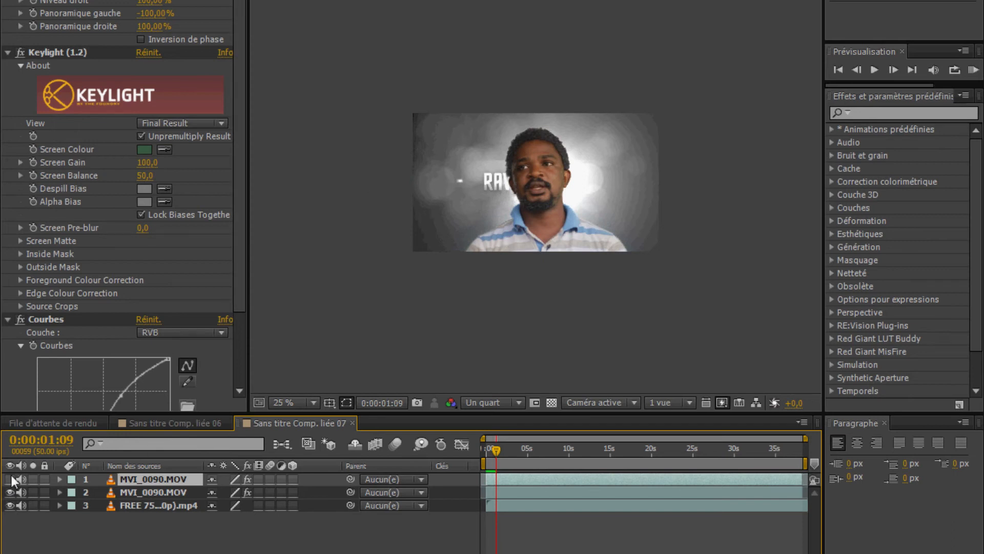
pyautogui.click(10, 479)
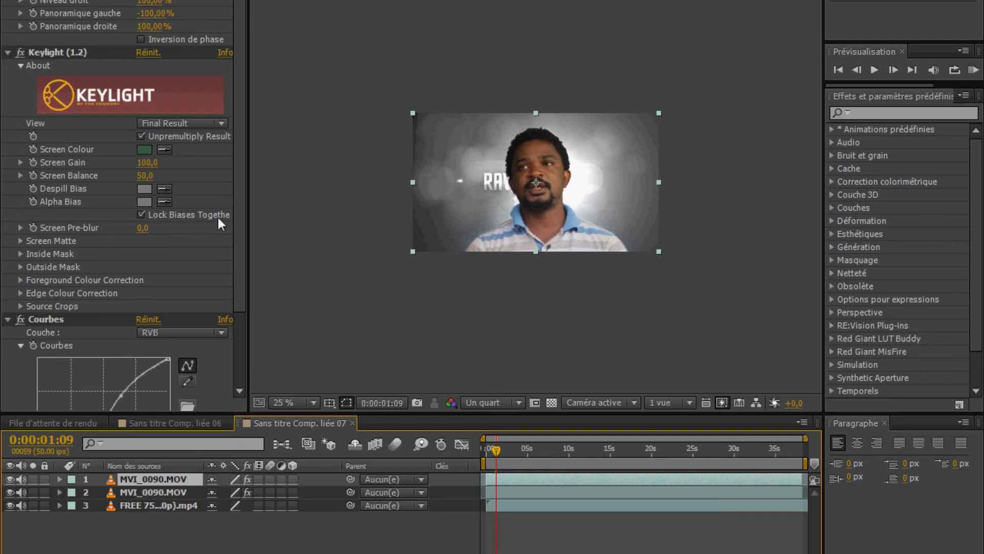
# Set Keylight's Screen Gain to 130 on the upper MVI_0090.MOV copy and save the project
pyautogui.click(147, 163)
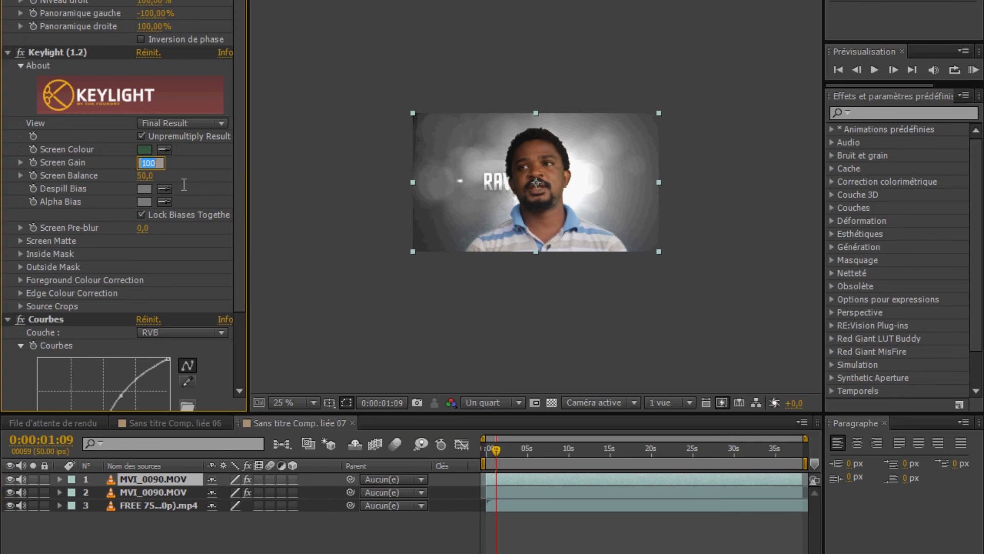
pyautogui.write('130')
pyautogui.press('Return')
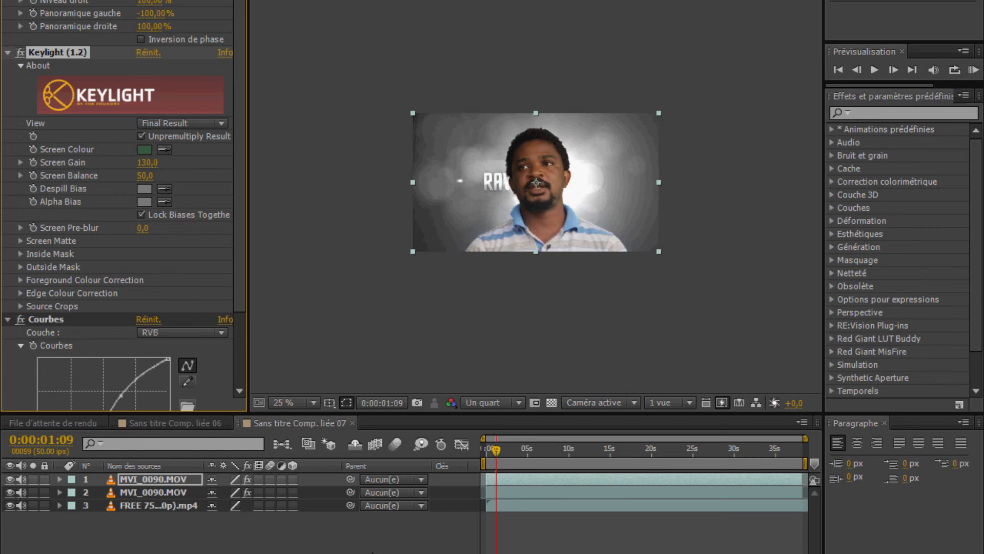
pyautogui.click(373, 536)
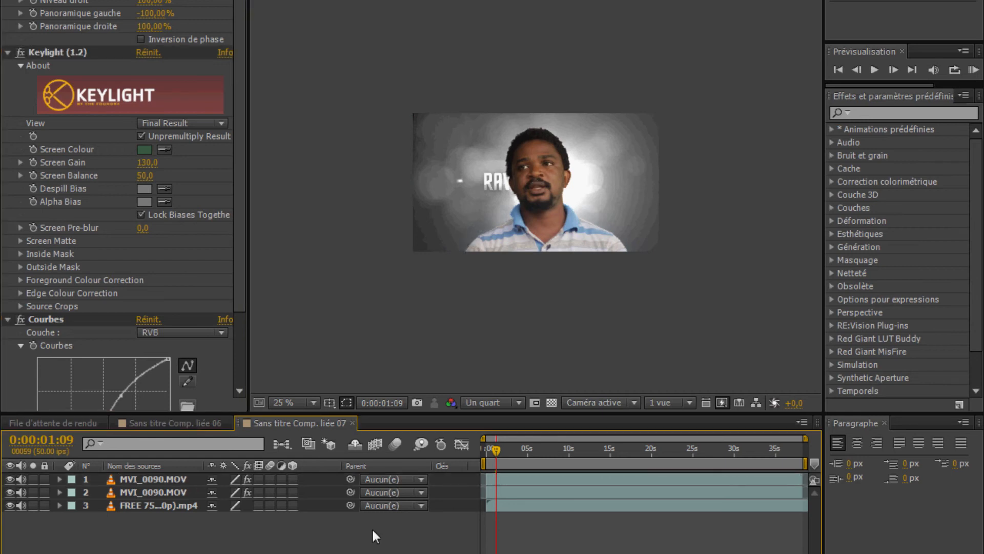
pyautogui.hotkey('ctrl', 's')
# Switch to Premiere Pro and review the linked composition at several points in Séquence 03
pyautogui.hotkey('alt', 'Tab')
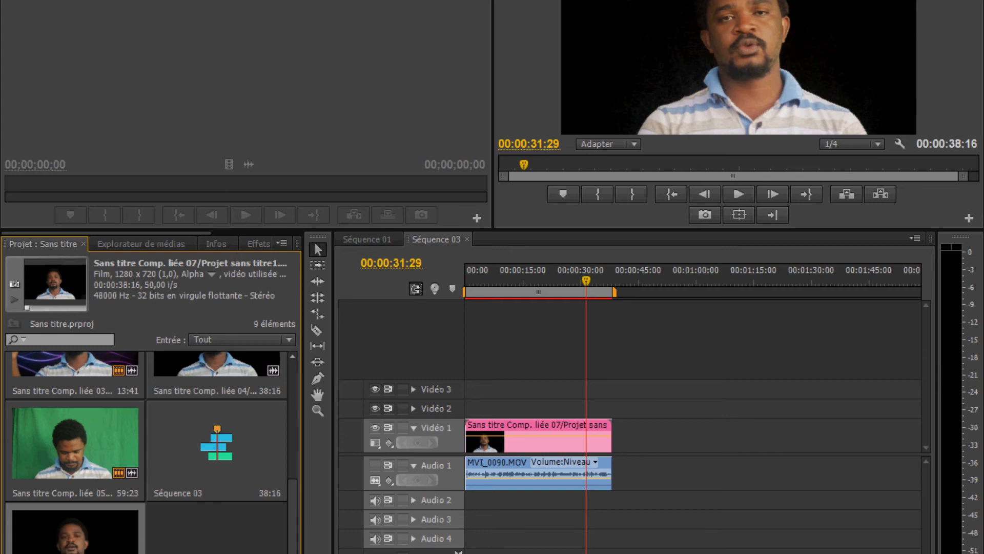
pyautogui.click(518, 279)
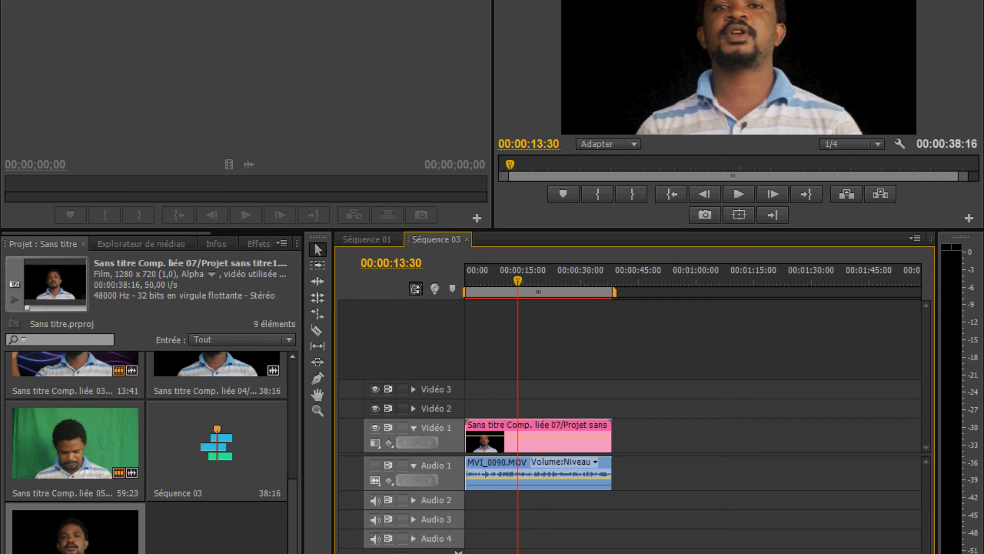
pyautogui.click(495, 284)
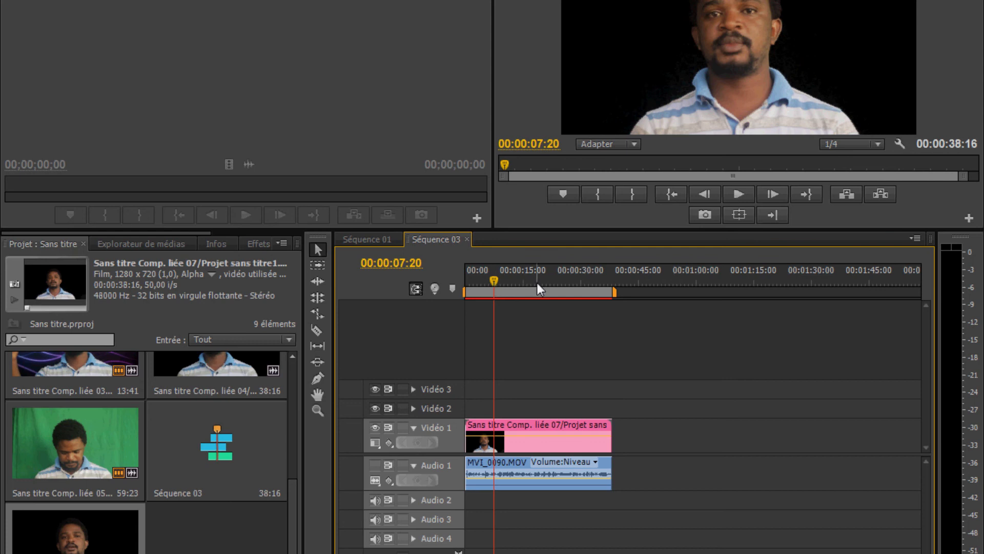
pyautogui.click(472, 283)
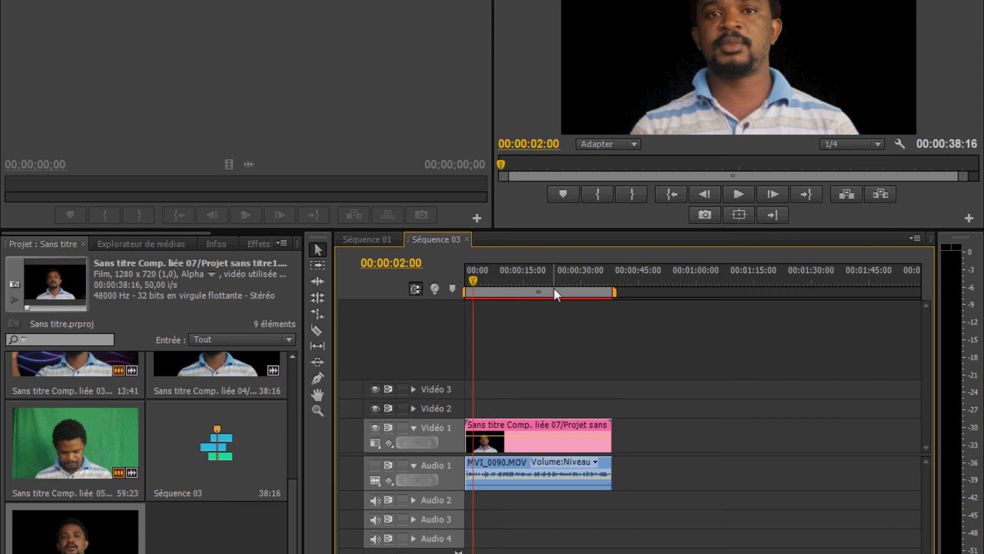